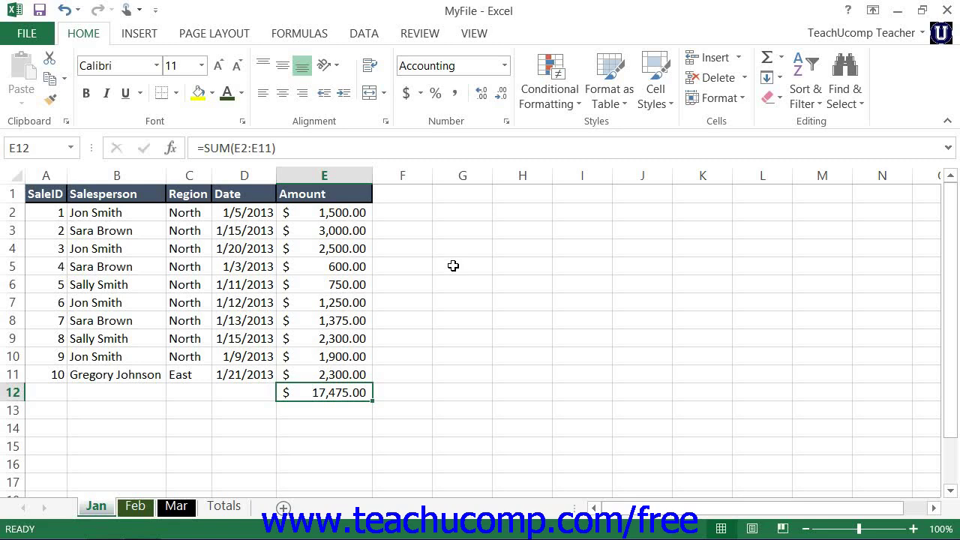
Apply the five-icon signal-bar Ratings icon set to the amounts in E2:E11 as conditional formatting
drag(350, 212, 349, 371)
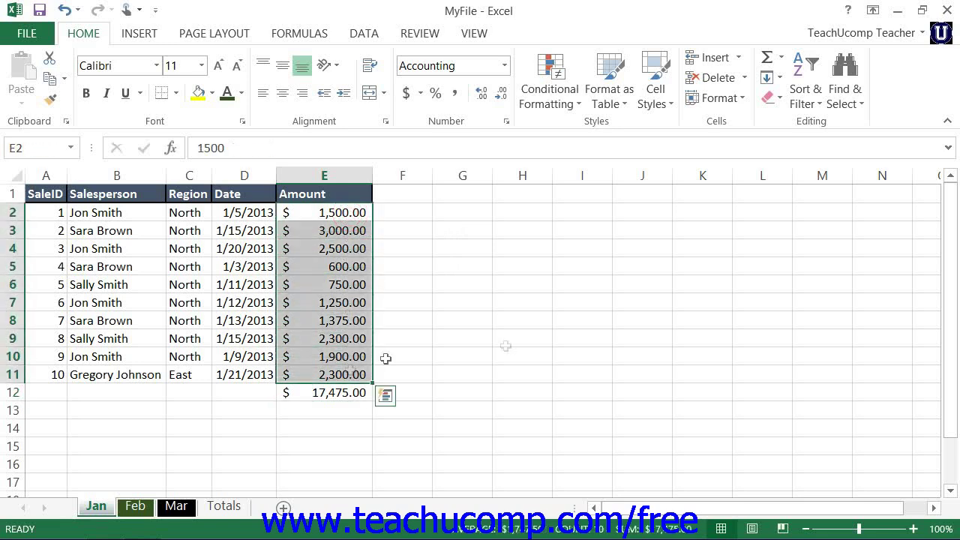
click(568, 105)
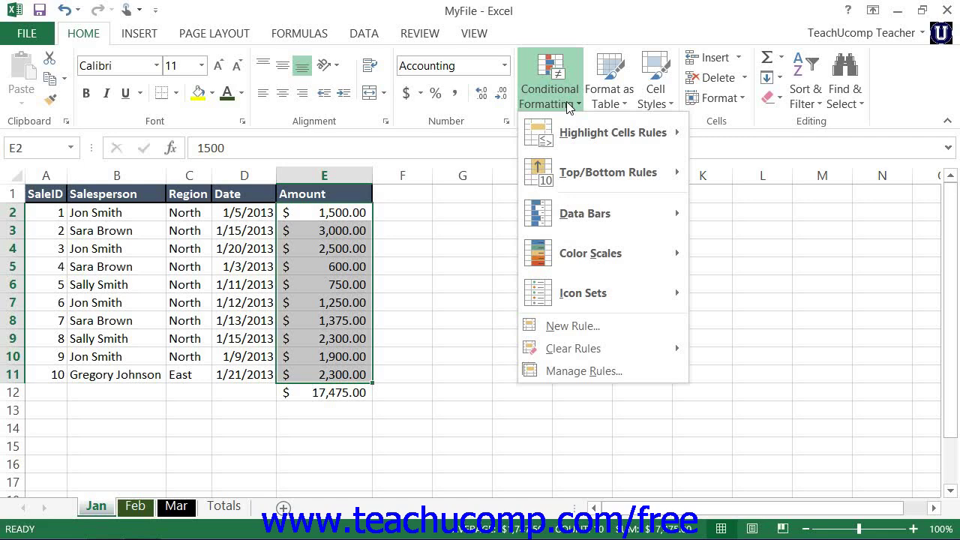
mouse_move(596, 213)
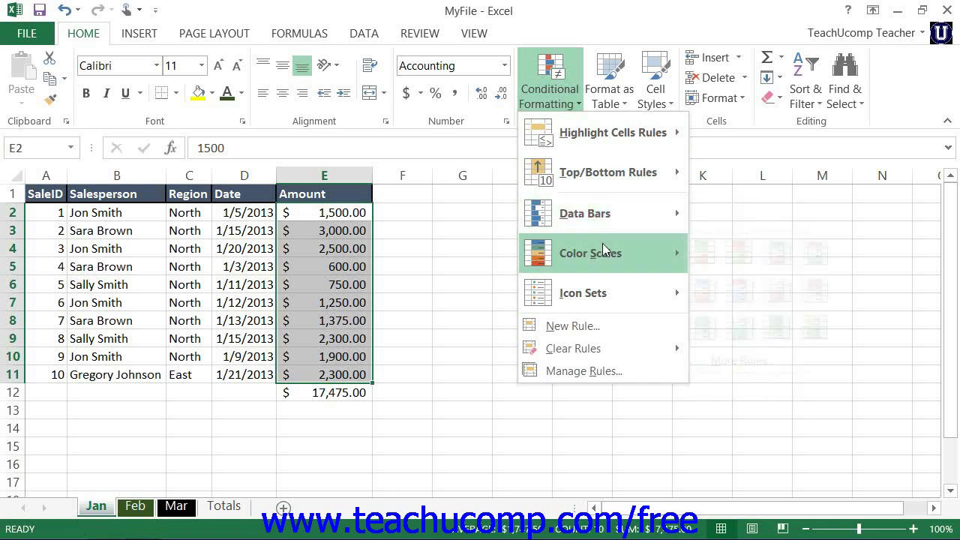
mouse_move(603, 246)
mouse_move(617, 292)
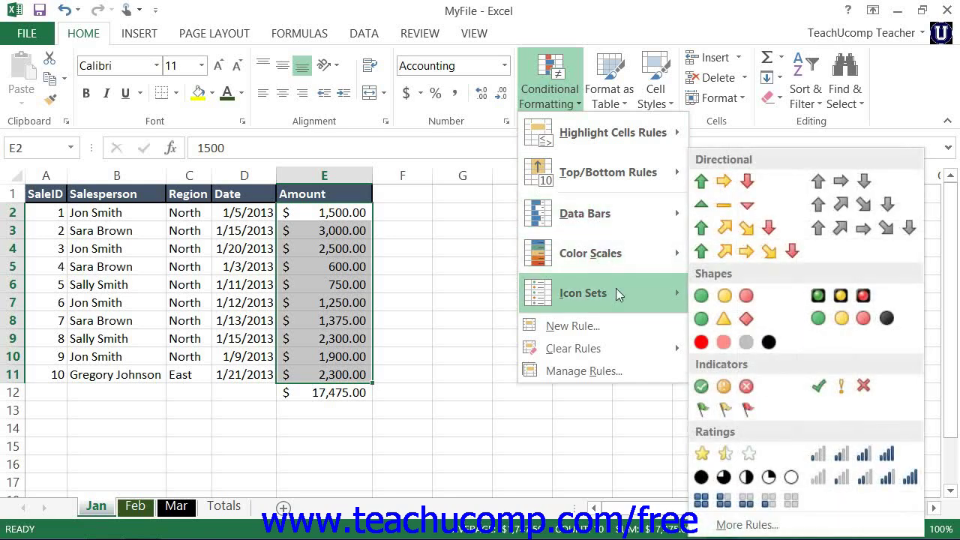
click(840, 475)
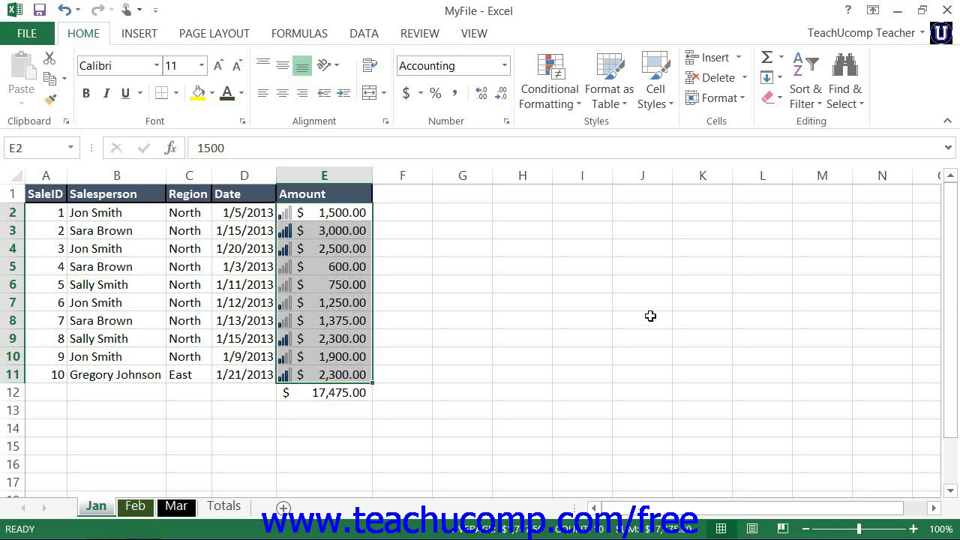
Add a Greater Than highlight rule to total cell E12 for values above 20000, with Green Fill with Dark Green Text
click(335, 393)
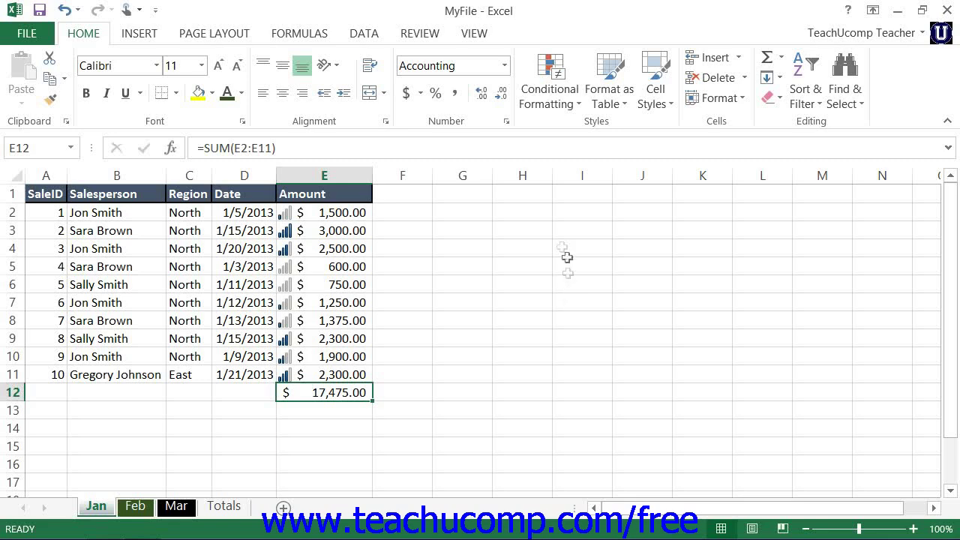
click(563, 104)
mouse_move(581, 138)
mouse_move(584, 170)
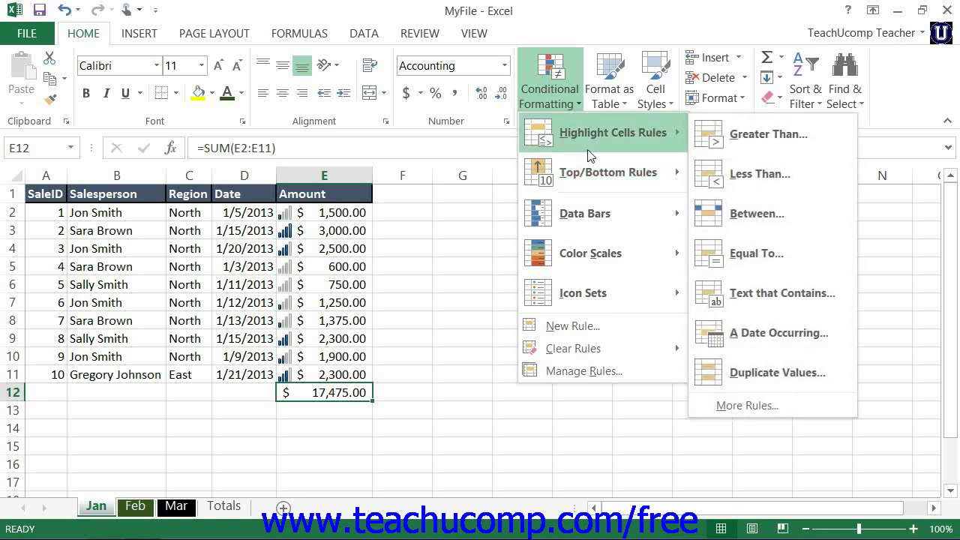
click(753, 131)
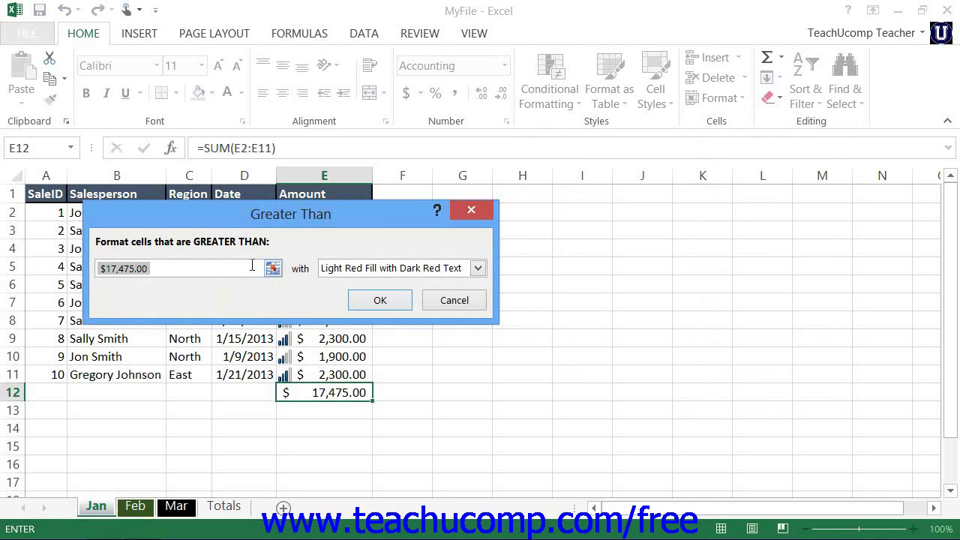
text(20000)
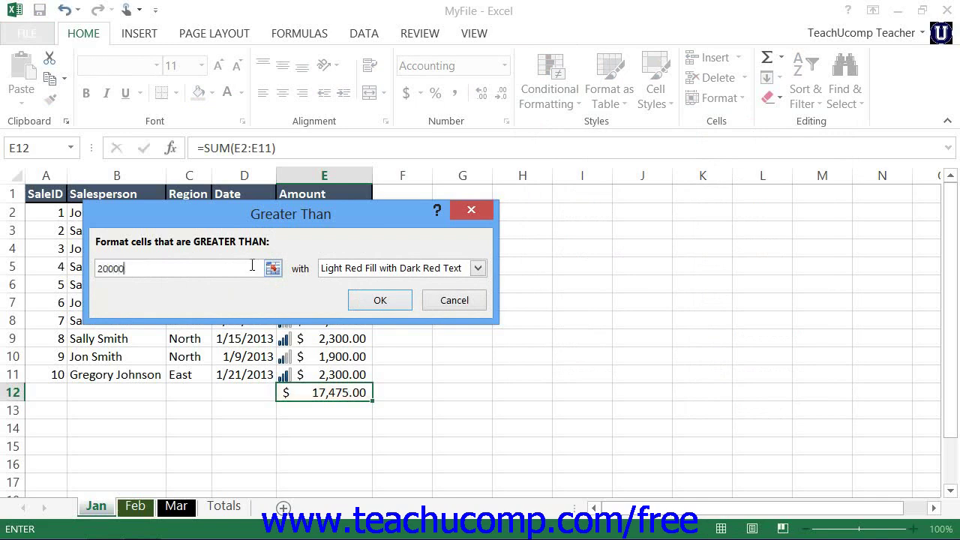
click(477, 268)
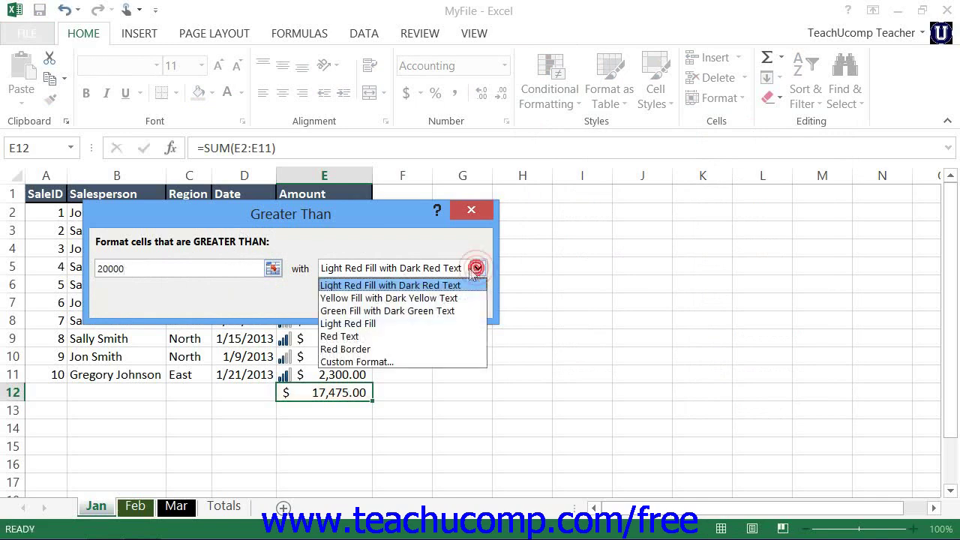
click(448, 310)
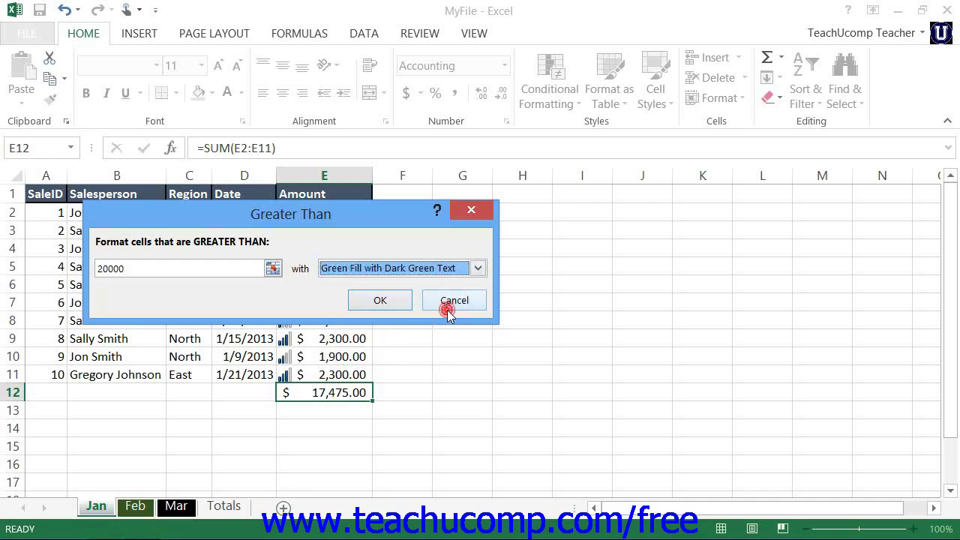
click(395, 306)
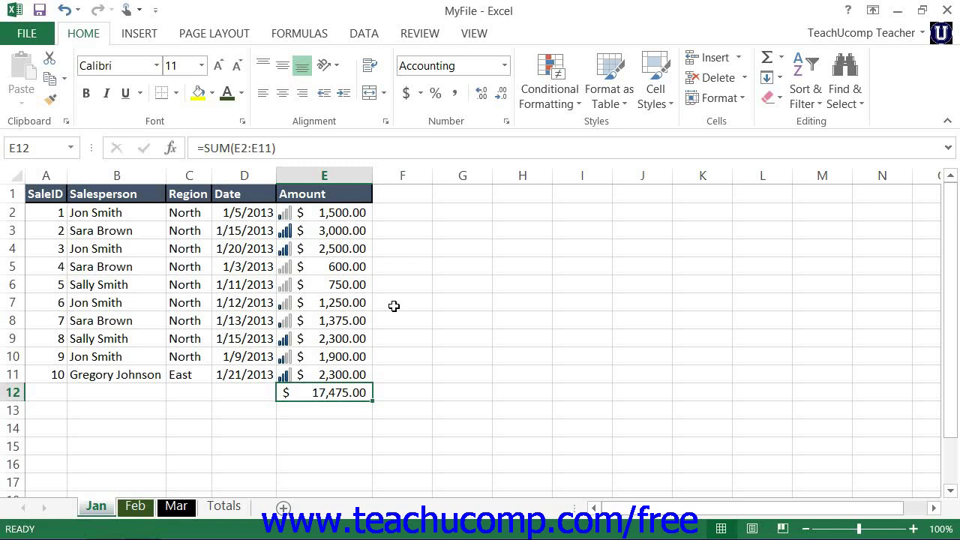
Open the Conditional Formatting Rules Manager for cell E12, showing the rules for Current Selection
click(537, 103)
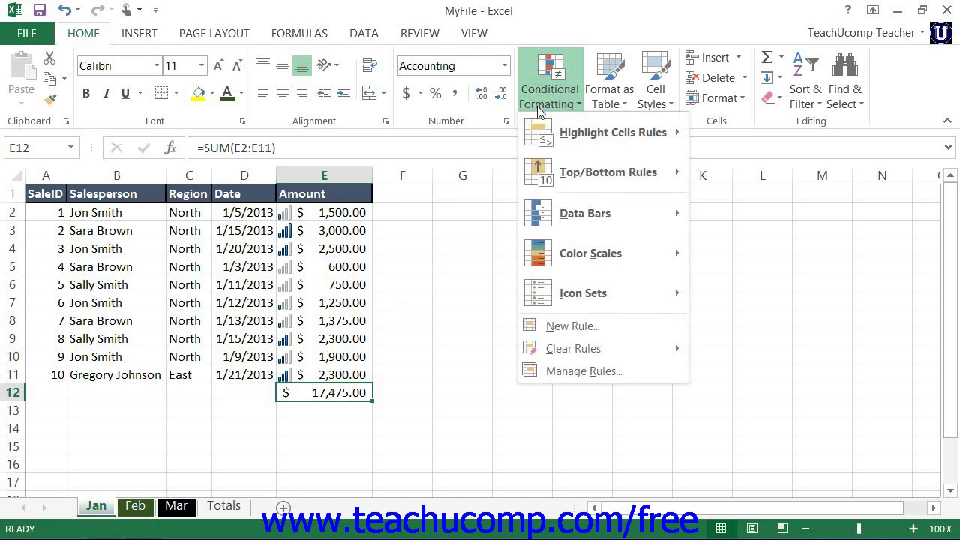
click(567, 371)
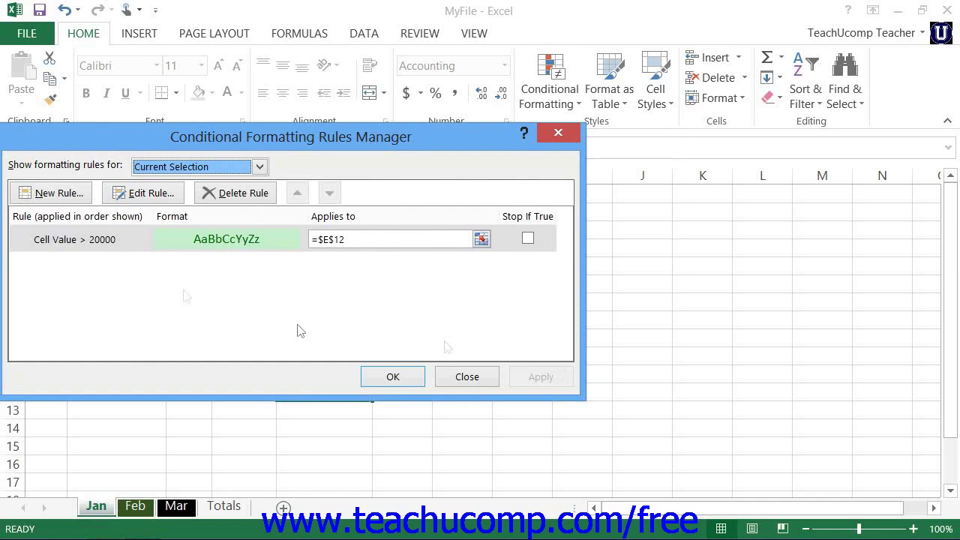
click(258, 167)
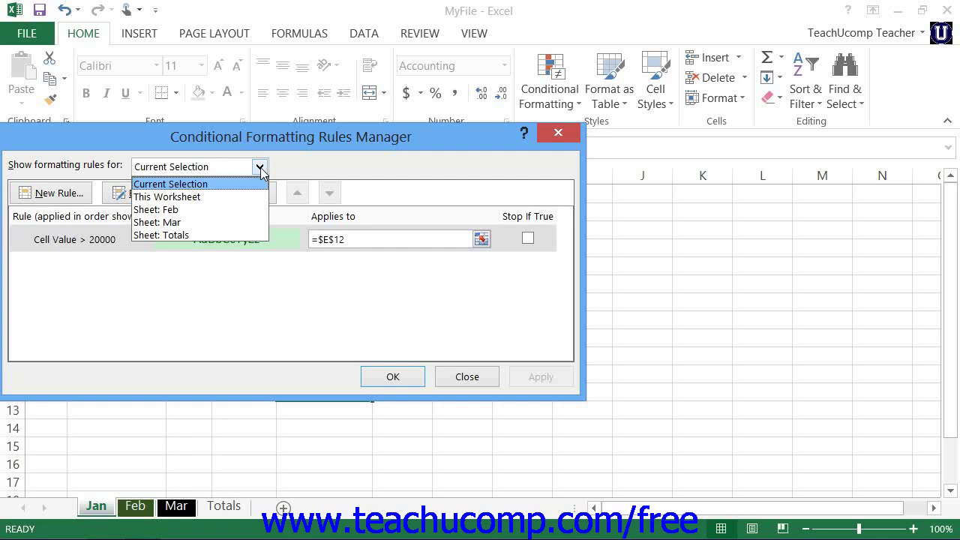
click(205, 185)
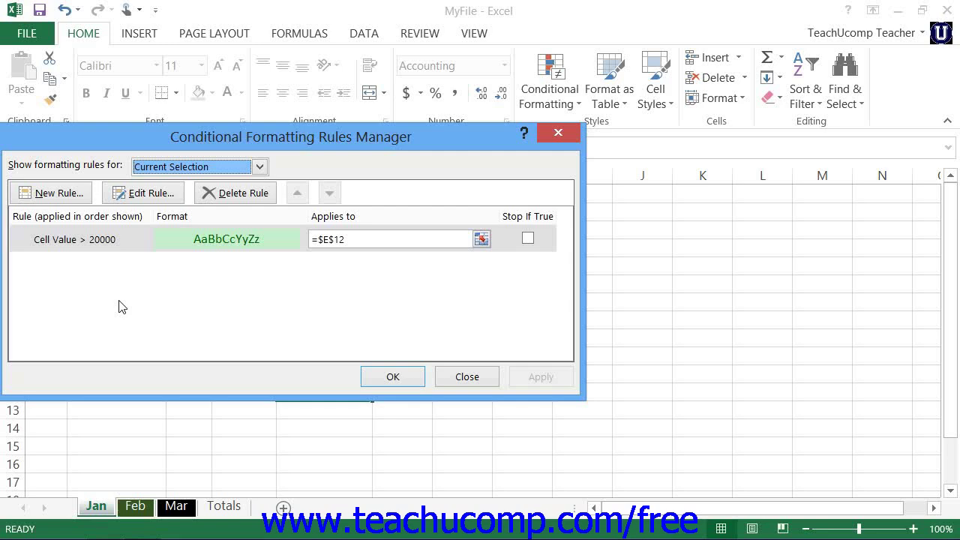
Create a new rule that formats only cells containing a cell value between 0 and 19999
click(60, 194)
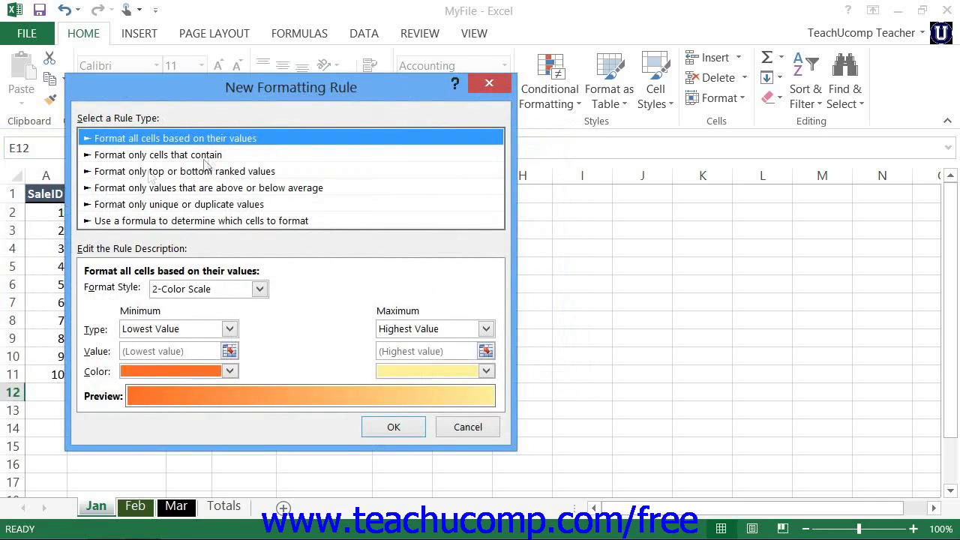
click(216, 158)
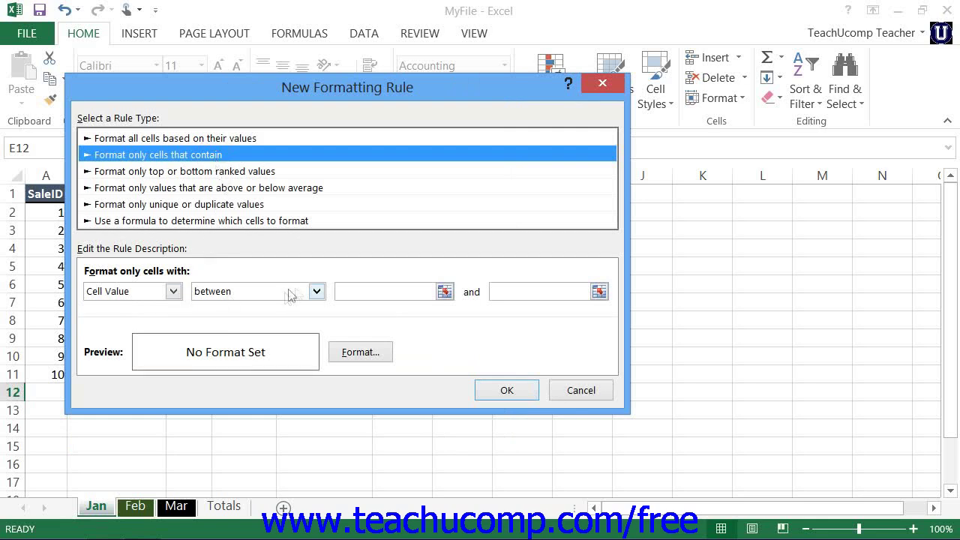
click(355, 293)
text(0)
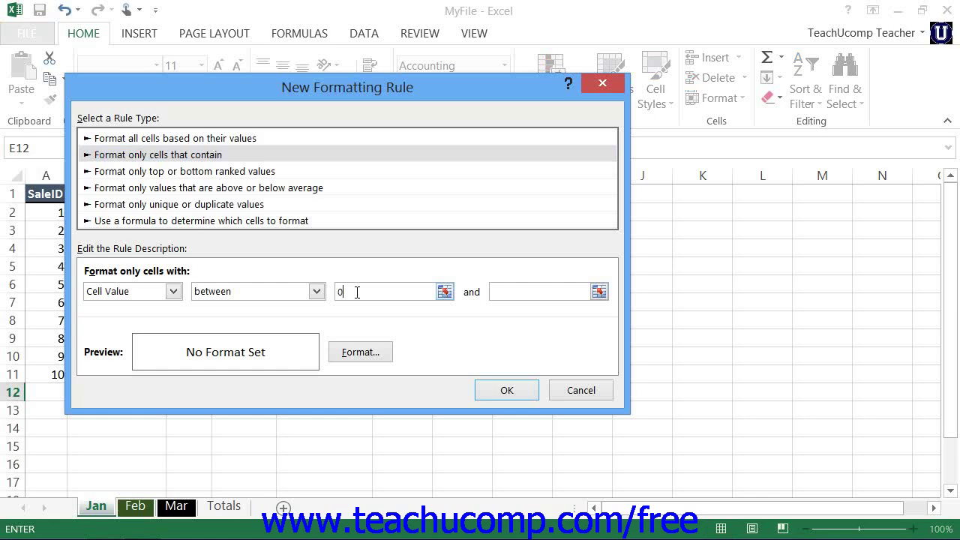
click(527, 293)
text(19999)
Give the new rule a solid red background fill and add it to the rules list
click(347, 353)
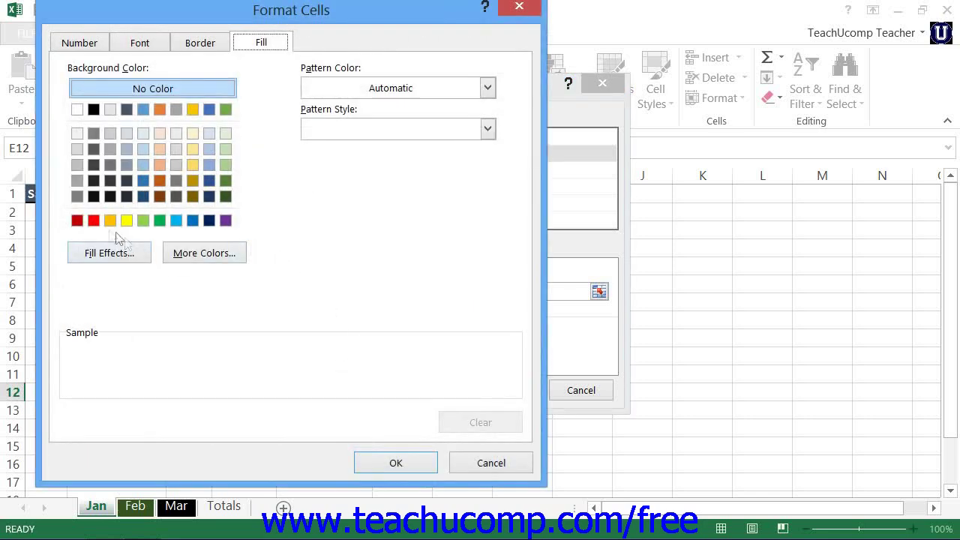
click(93, 221)
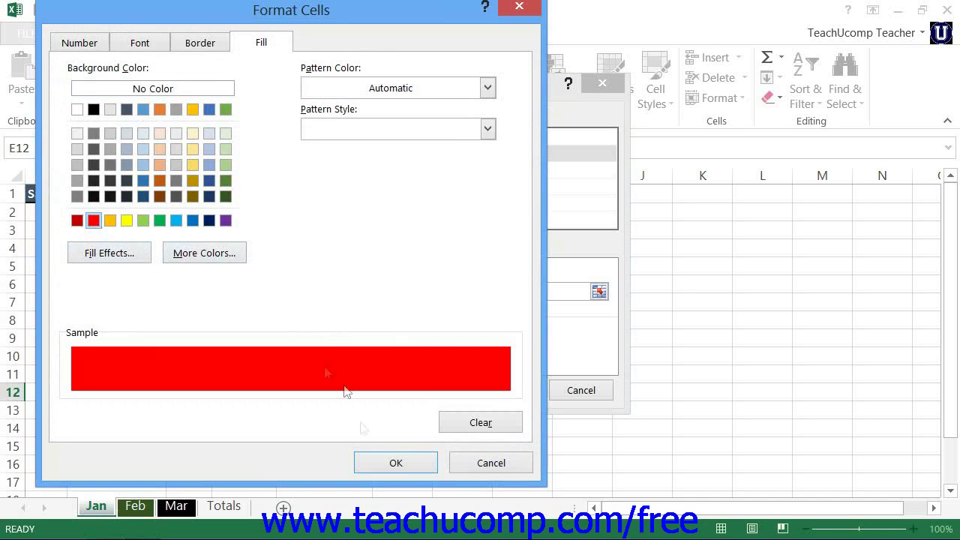
click(376, 463)
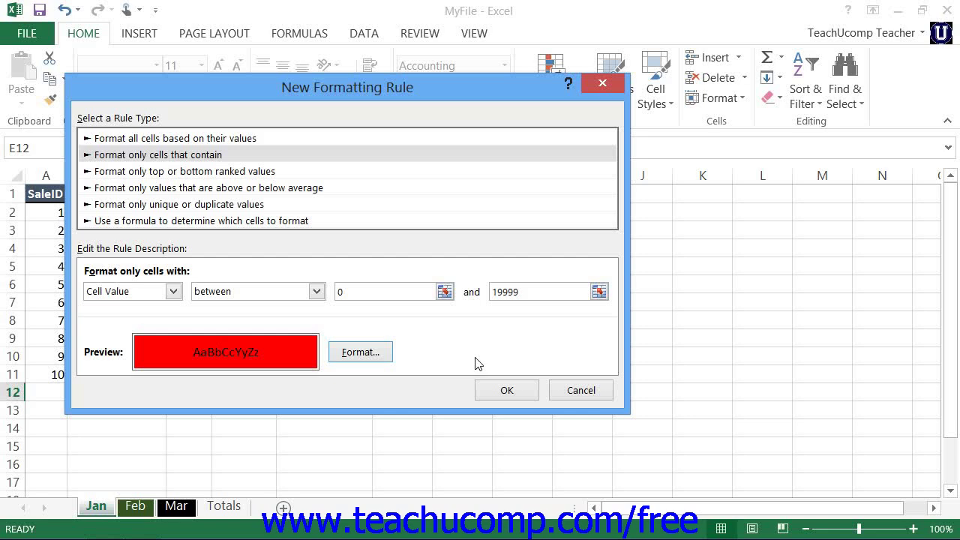
click(509, 390)
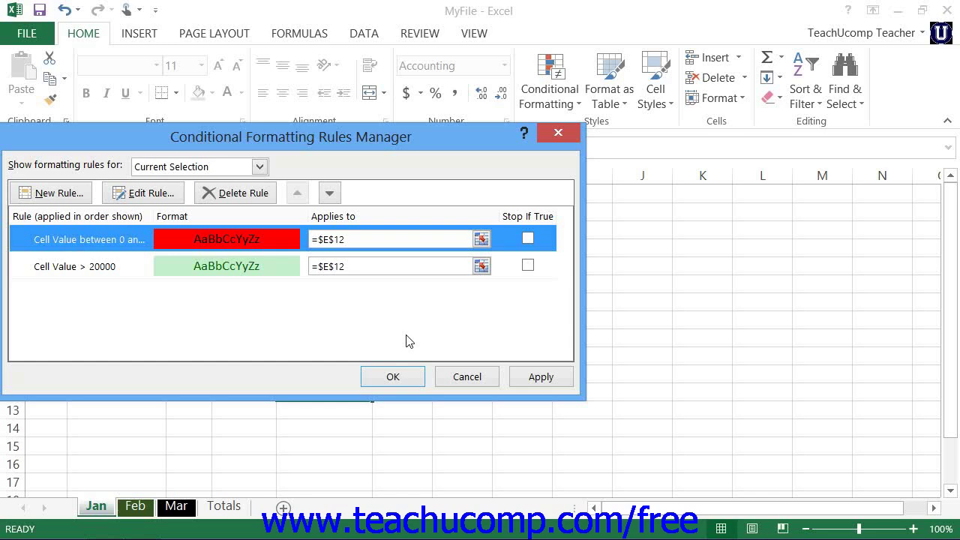
Try Stop If True and a lower priority on the red-fill rule, reverting both changes
click(528, 239)
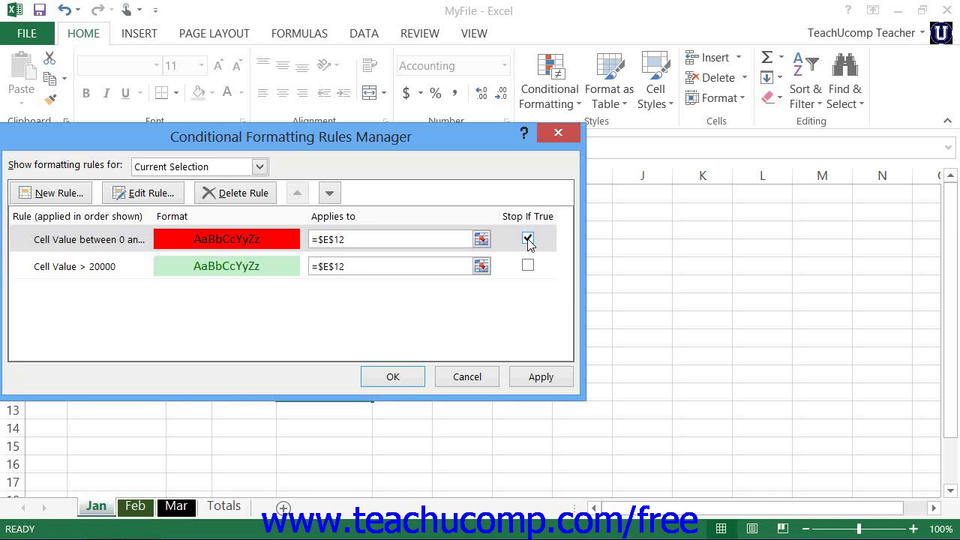
click(529, 239)
click(249, 246)
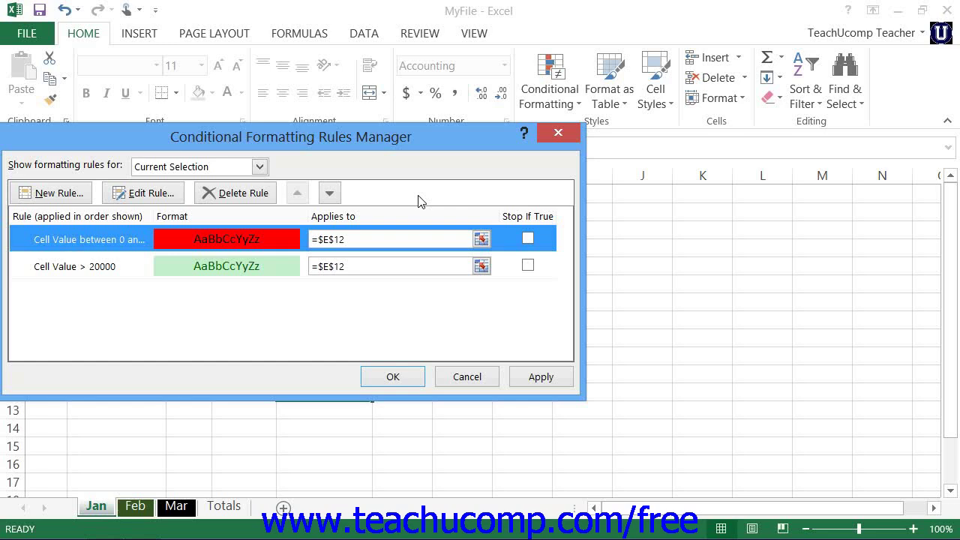
click(328, 194)
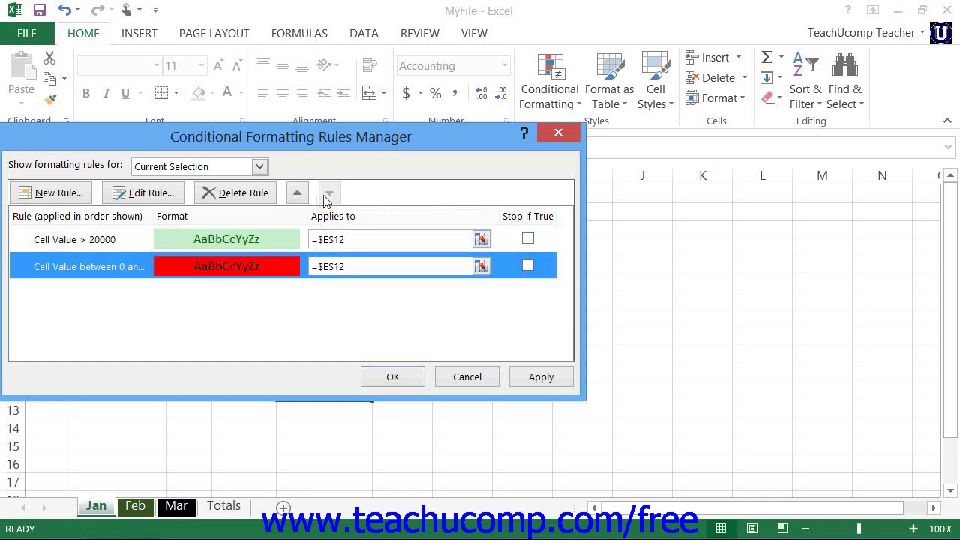
click(298, 196)
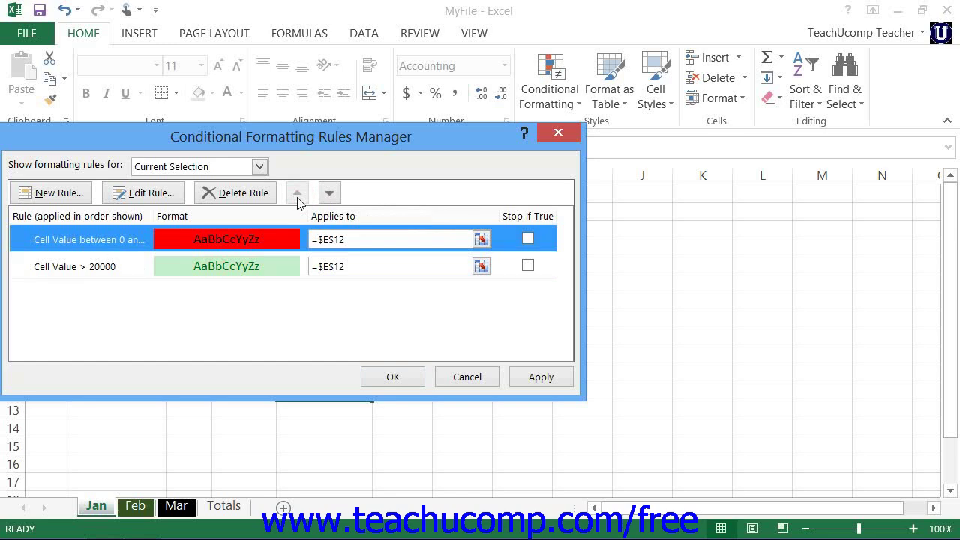
Apply the rules to cell E12 and close the rules manager
click(394, 379)
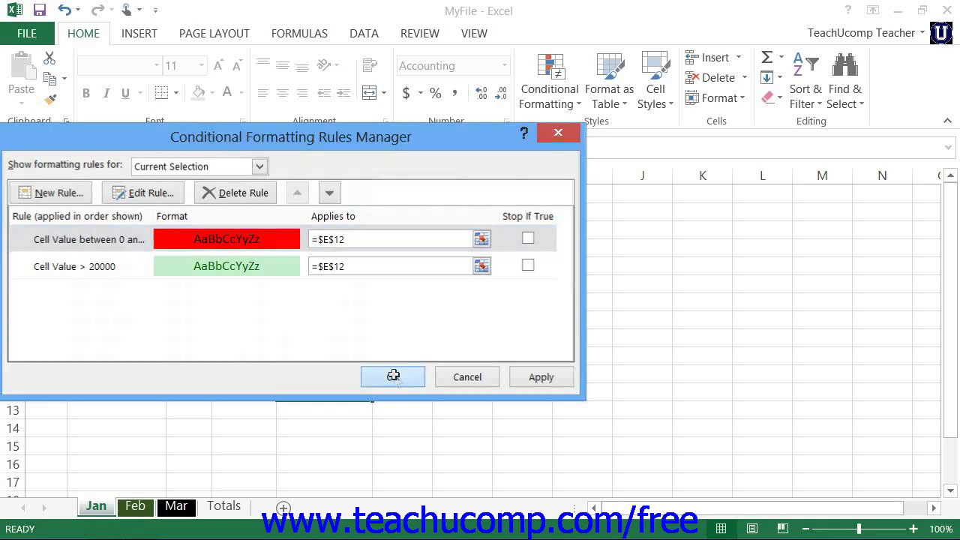